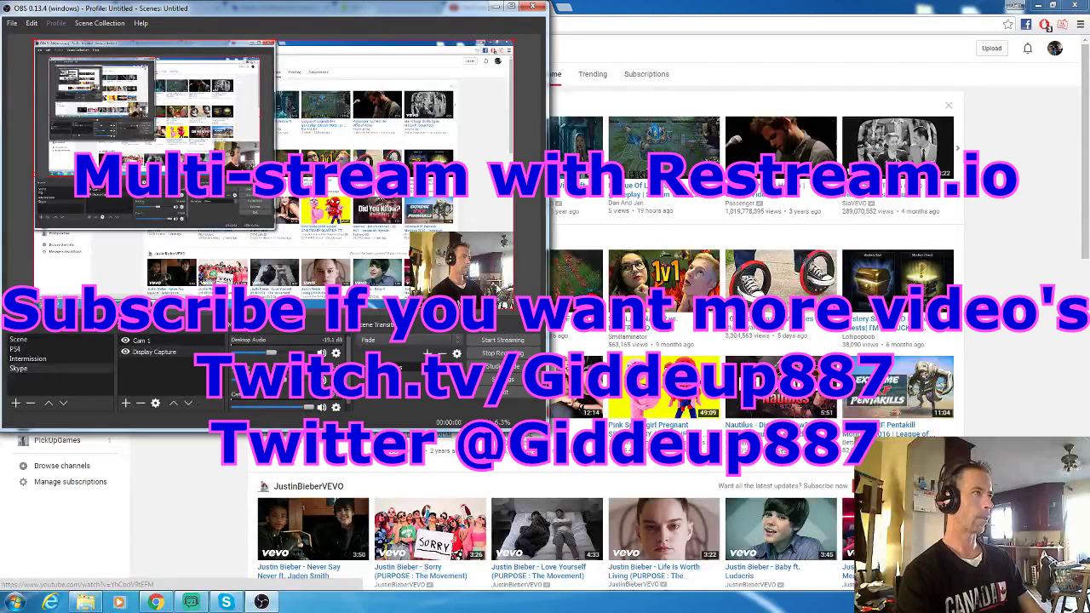
Minimize OBS and Chrome, then restore the OBS Studio window from the taskbar.
left_click(495, 8)
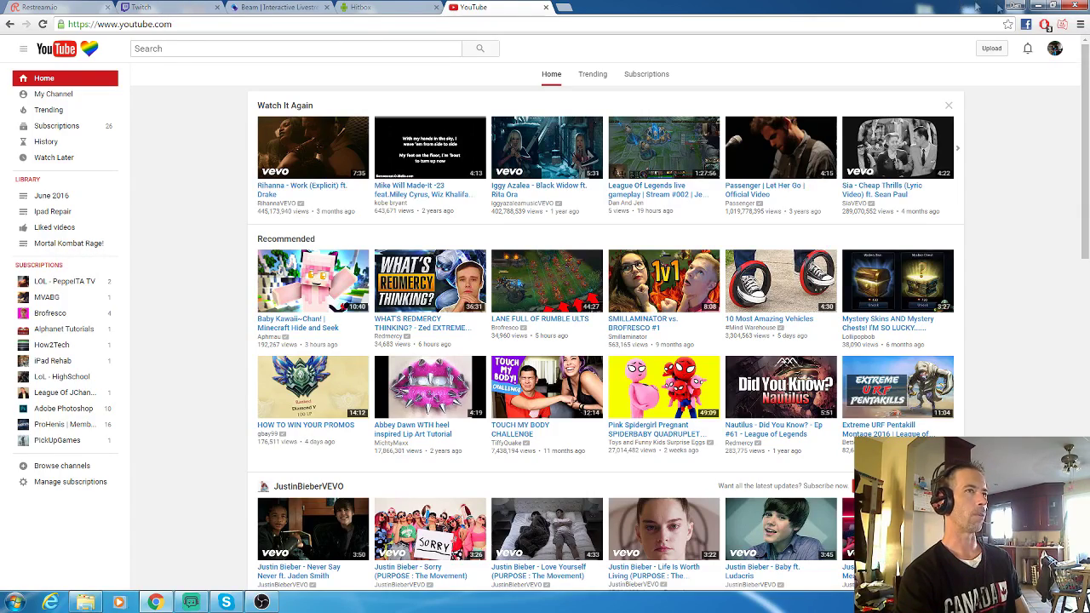
left_click(1037, 7)
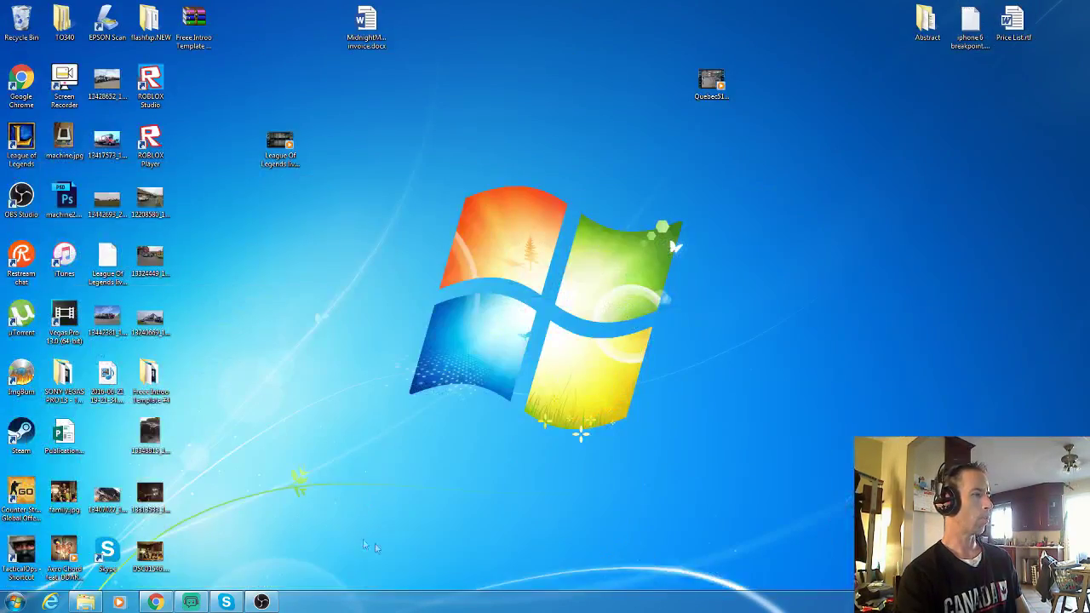
left_click(261, 602)
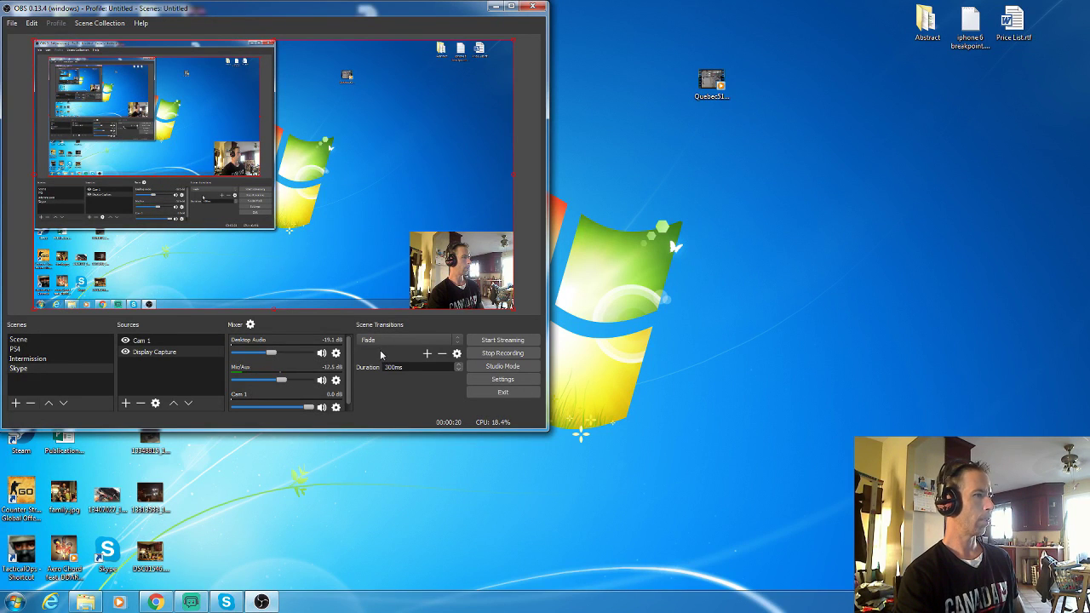
Confirm OBS streams to the custom Restream Toronto server with the Restream key, then minimize OBS.
left_click(501, 380)
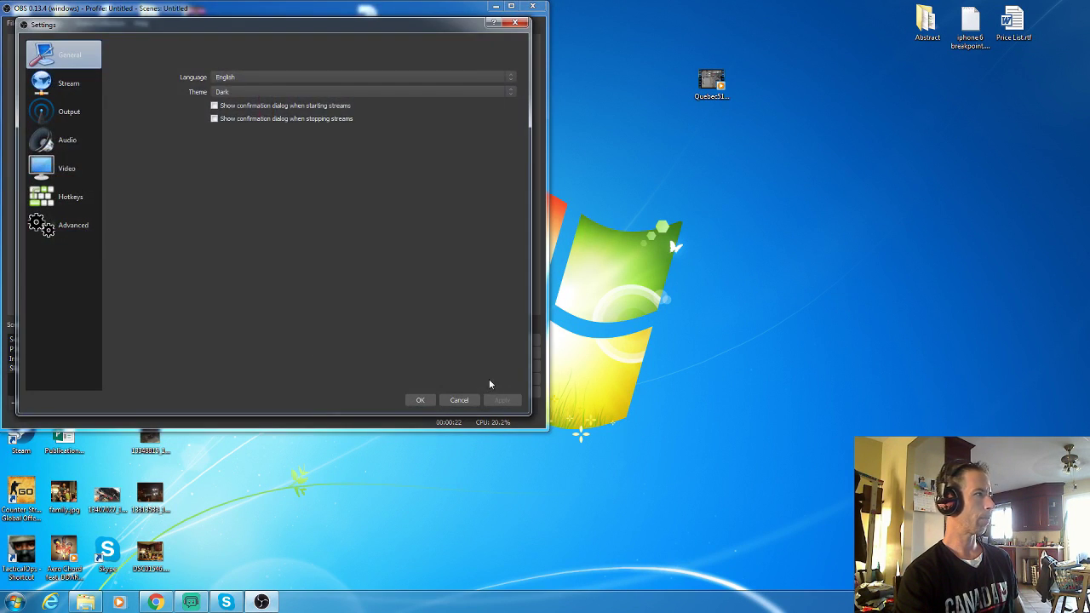
left_click(68, 86)
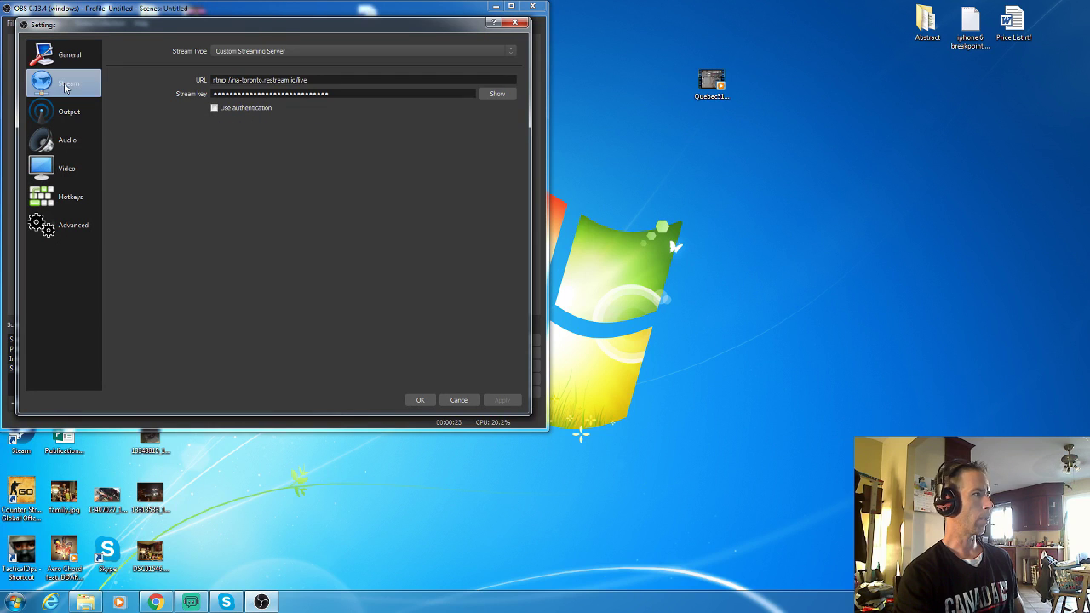
left_click(419, 401)
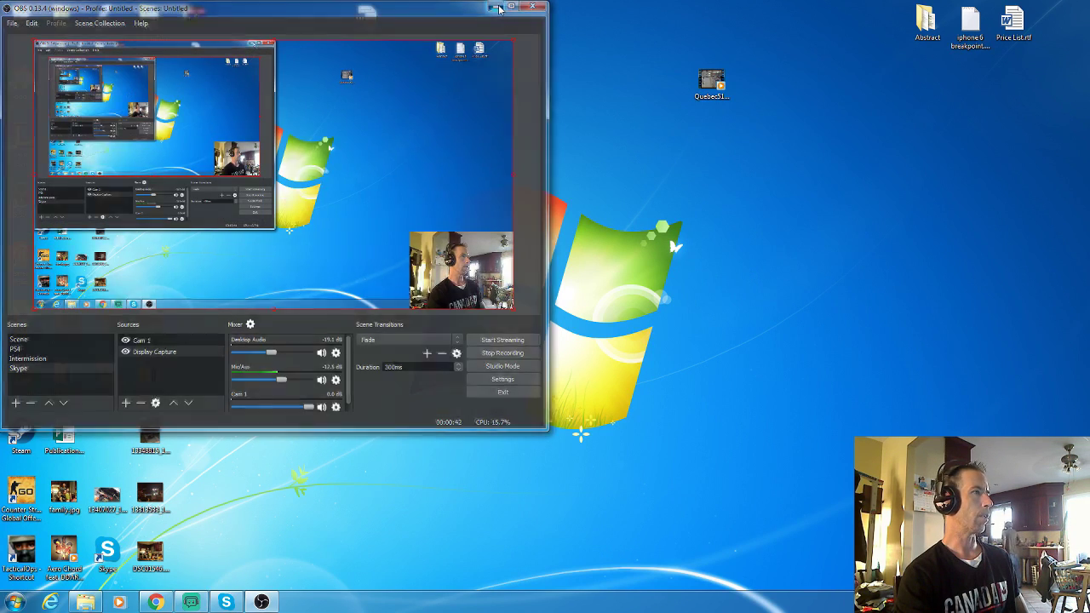
left_click(497, 7)
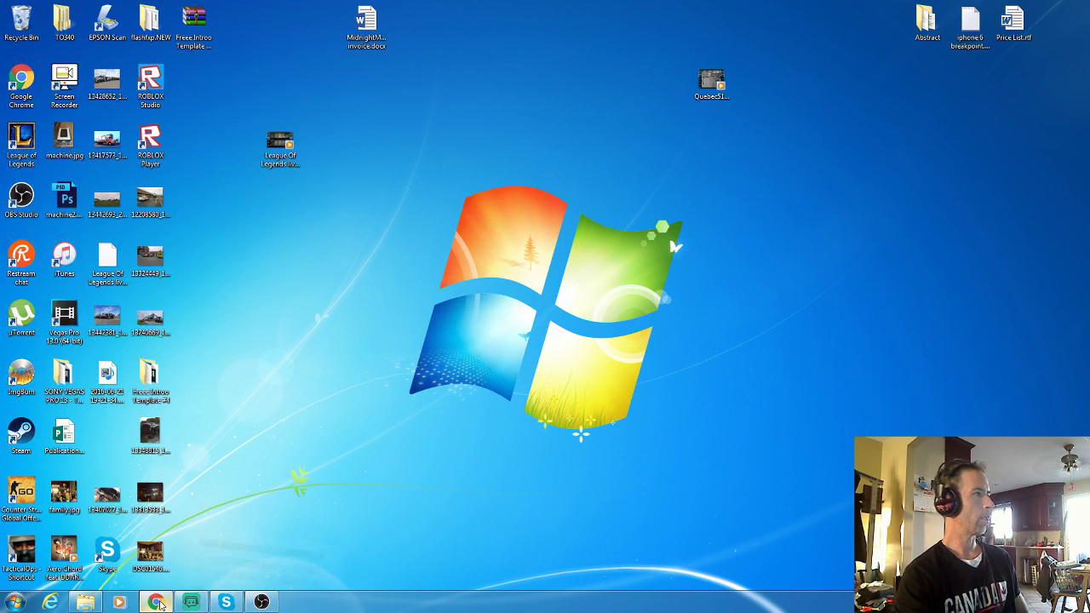
Bring up the Restream.io dashboard and keep the server at NA-East (Toronto, Canada).
left_click(157, 603)
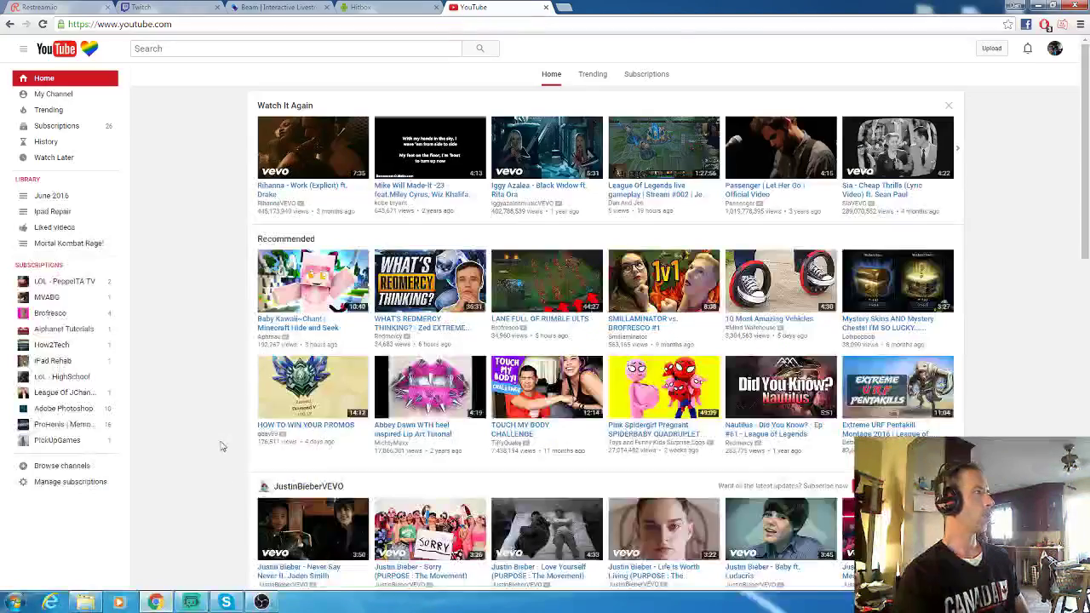
left_click(55, 9)
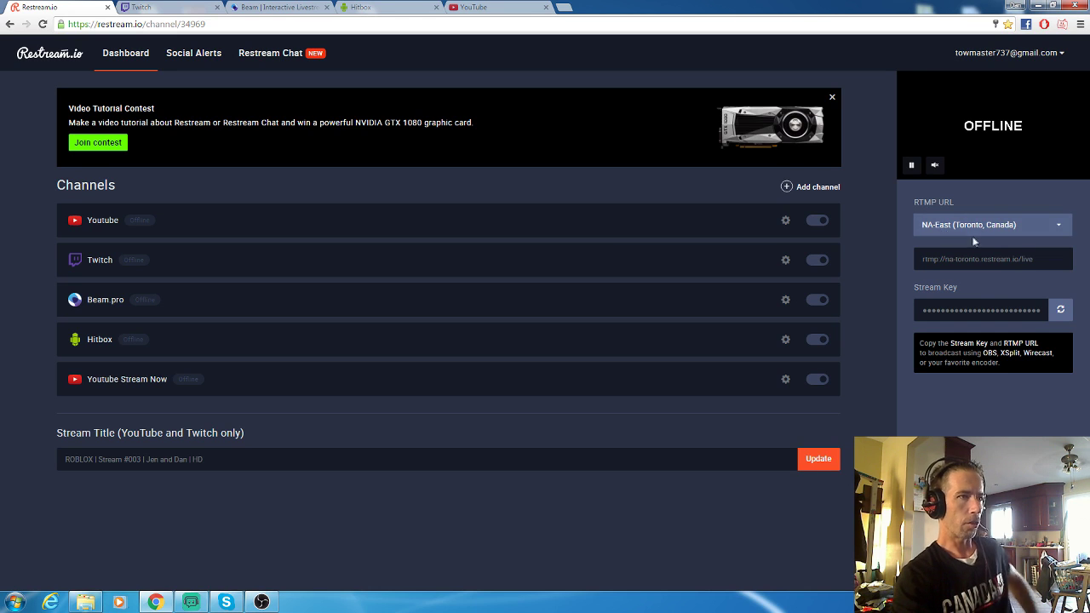
left_click(1042, 229)
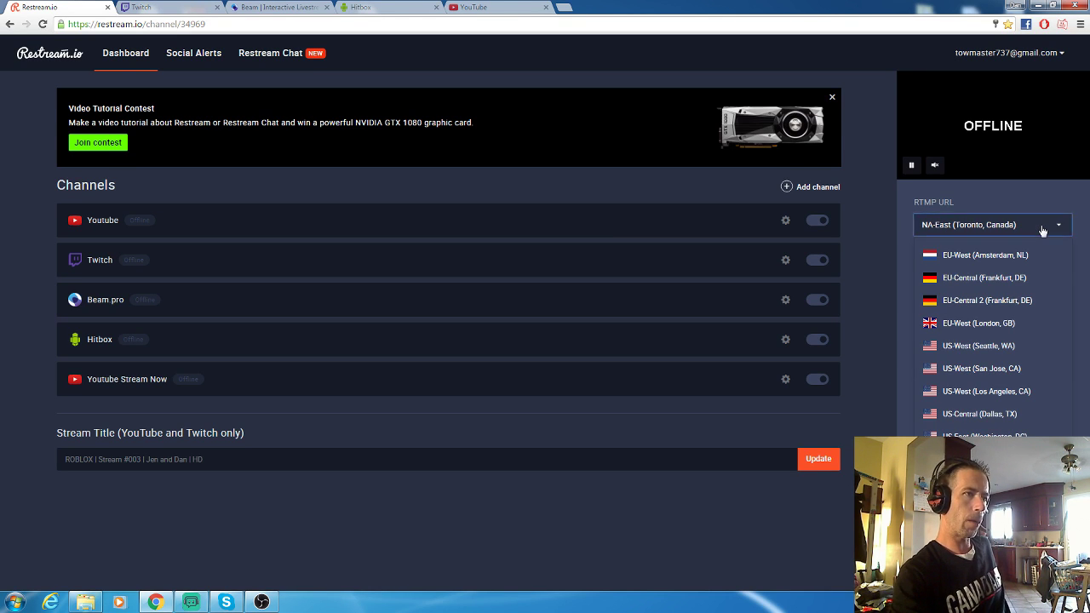
left_click(1040, 228)
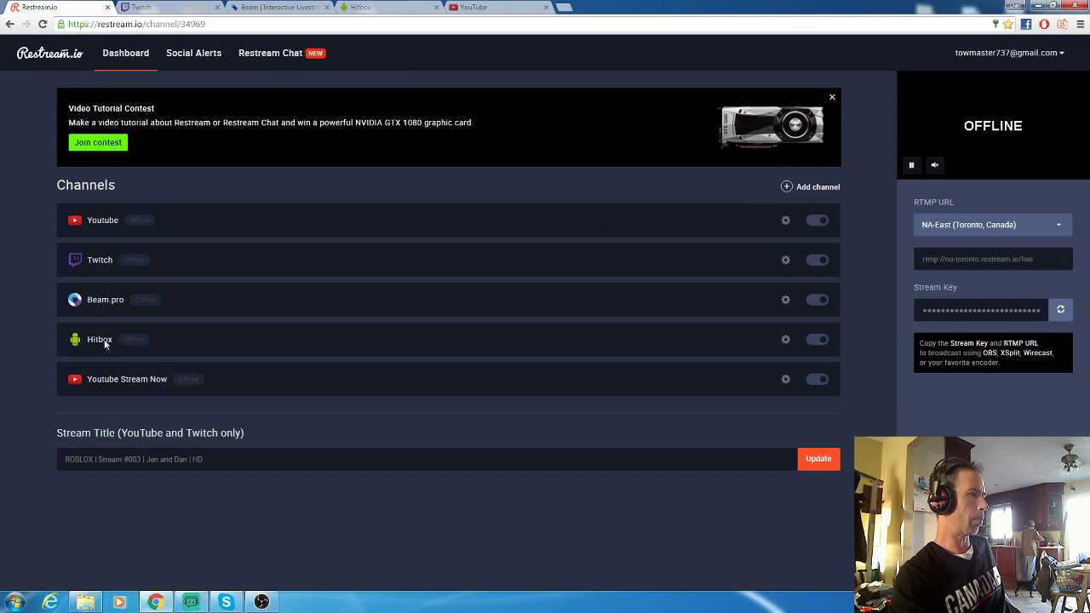
Try adding a Twitch channel, dismiss the double-channels payment notice, and go to Twitch.
left_click(786, 186)
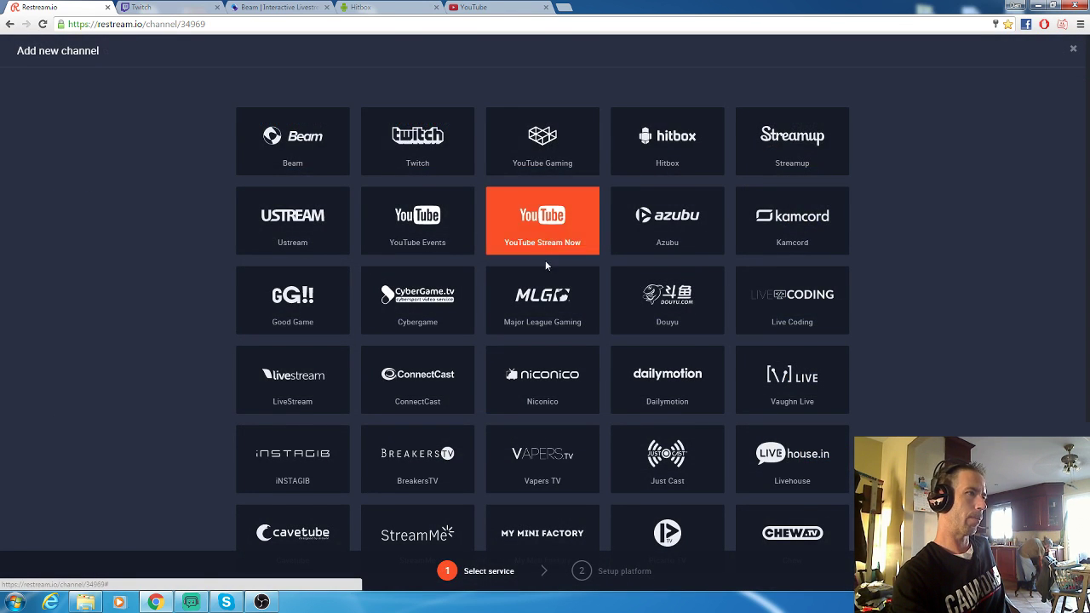
left_click(415, 144)
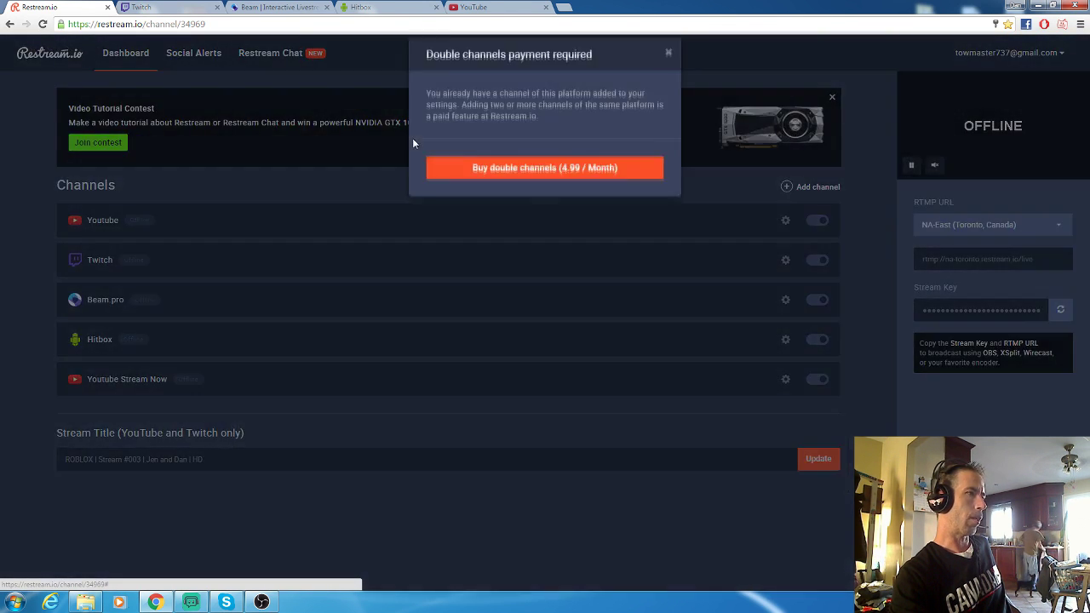
left_click(669, 67)
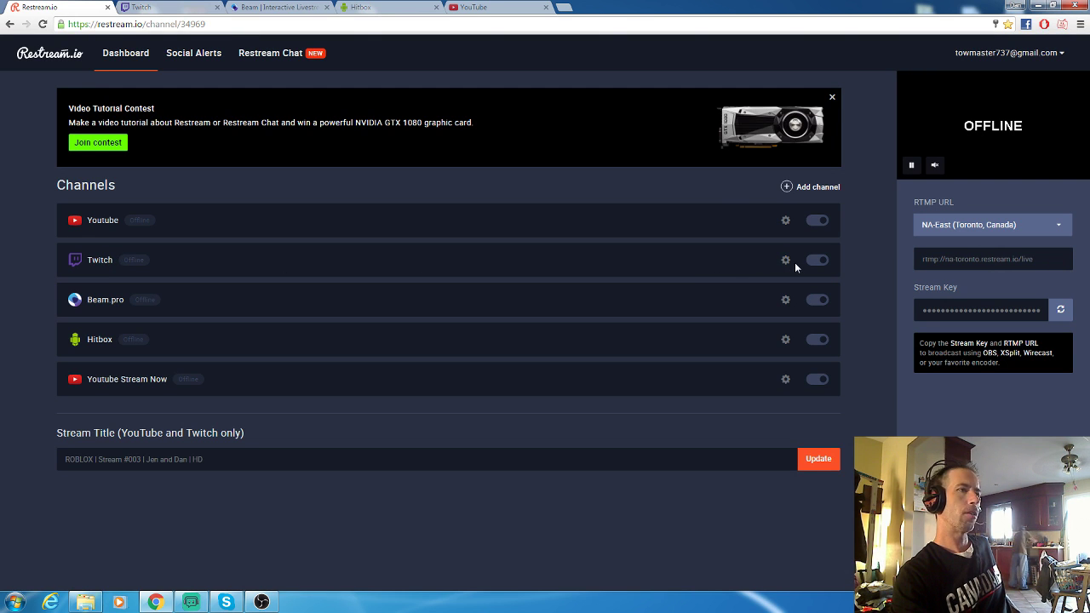
left_click(157, 11)
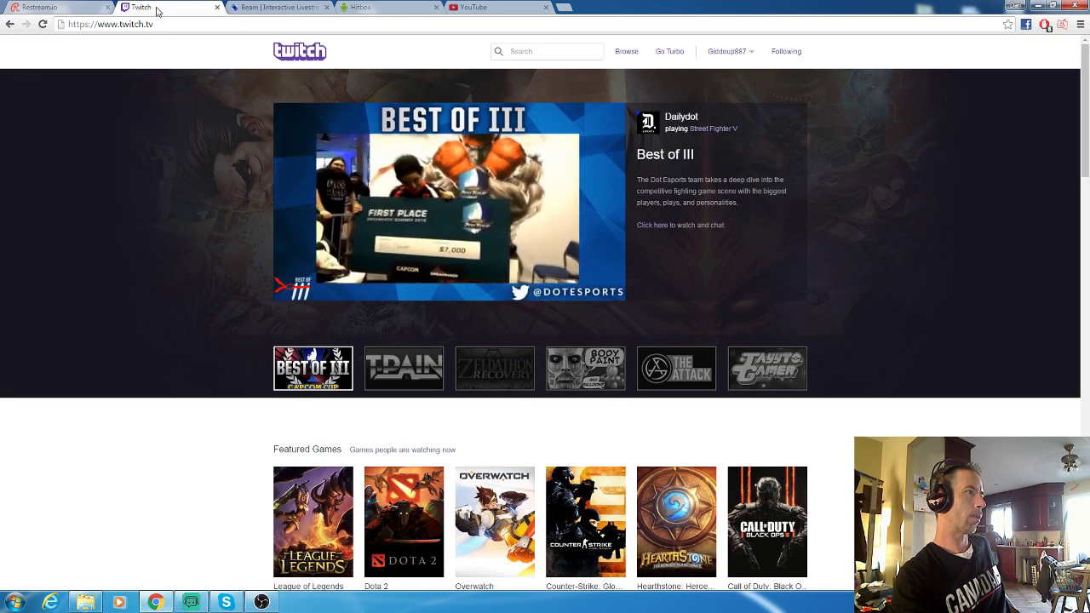
View the Twitch dashboard's Stream Key page, acknowledging the key warning, then move to Beam.
left_click(738, 53)
left_click(708, 129)
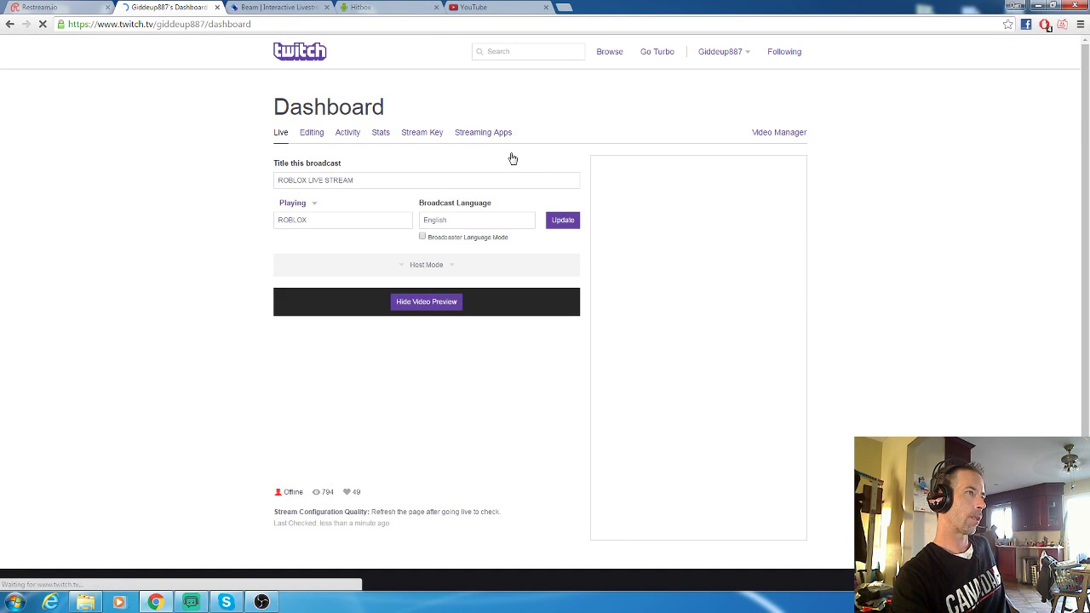
left_click(428, 134)
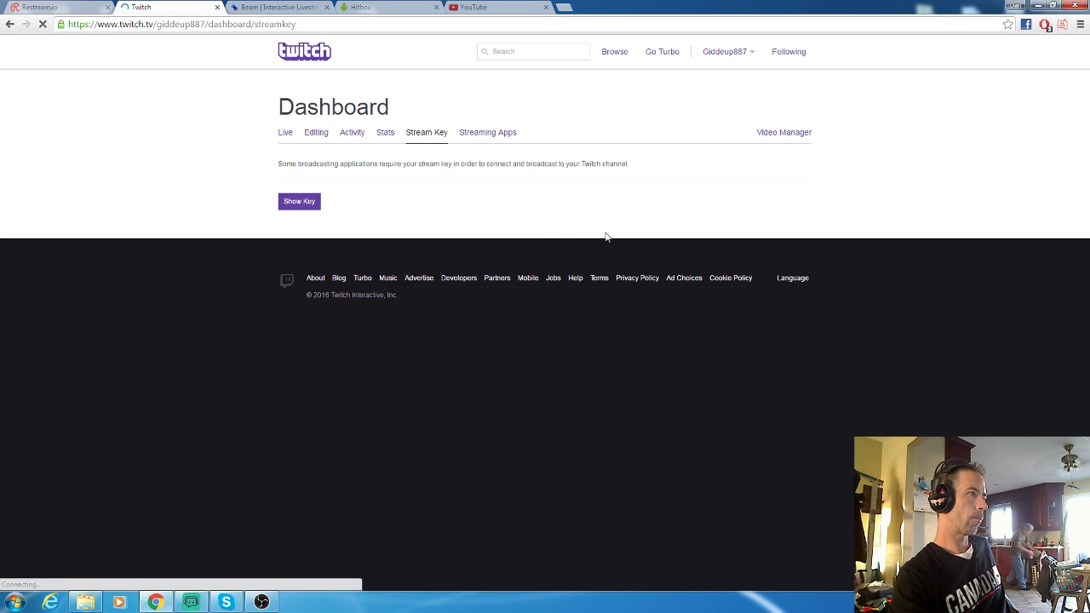
left_click(299, 202)
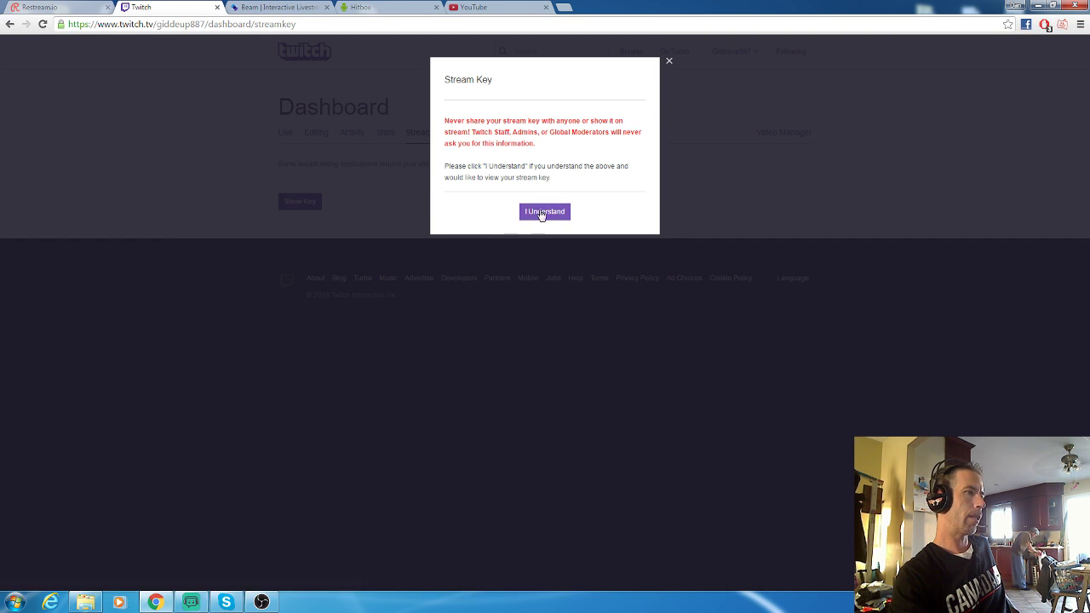
left_click(669, 64)
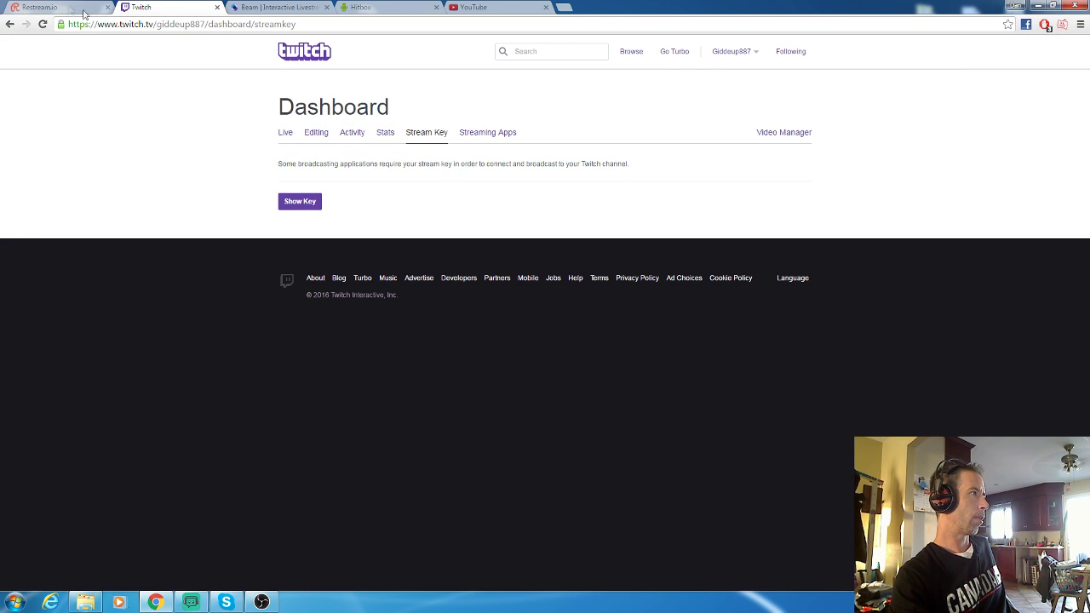
left_click(275, 9)
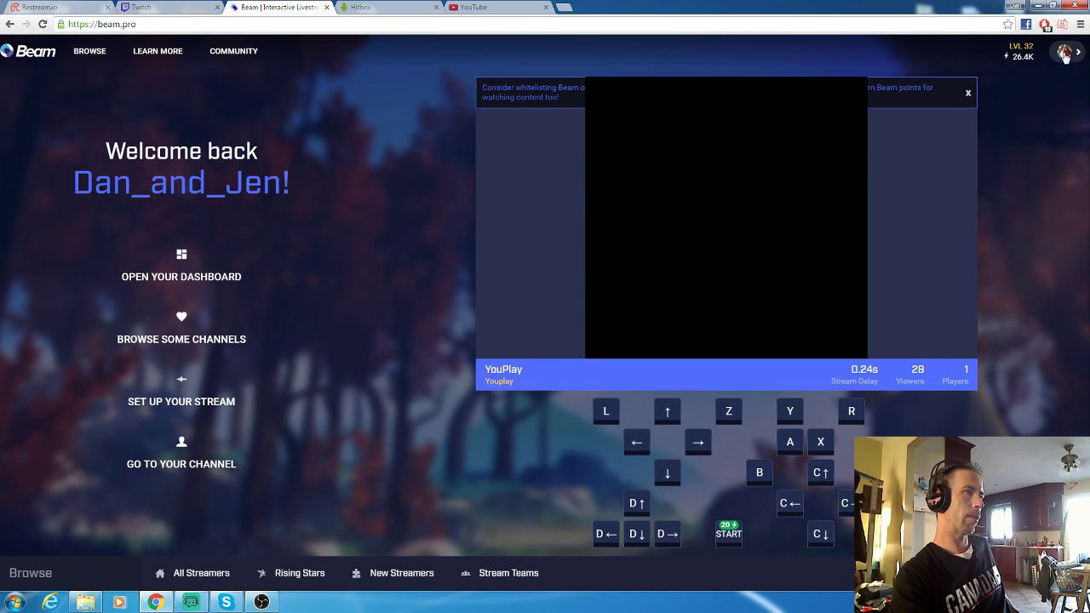
Review the Beam channel page's stream title and game, then go to Hitbox.
left_click(1065, 53)
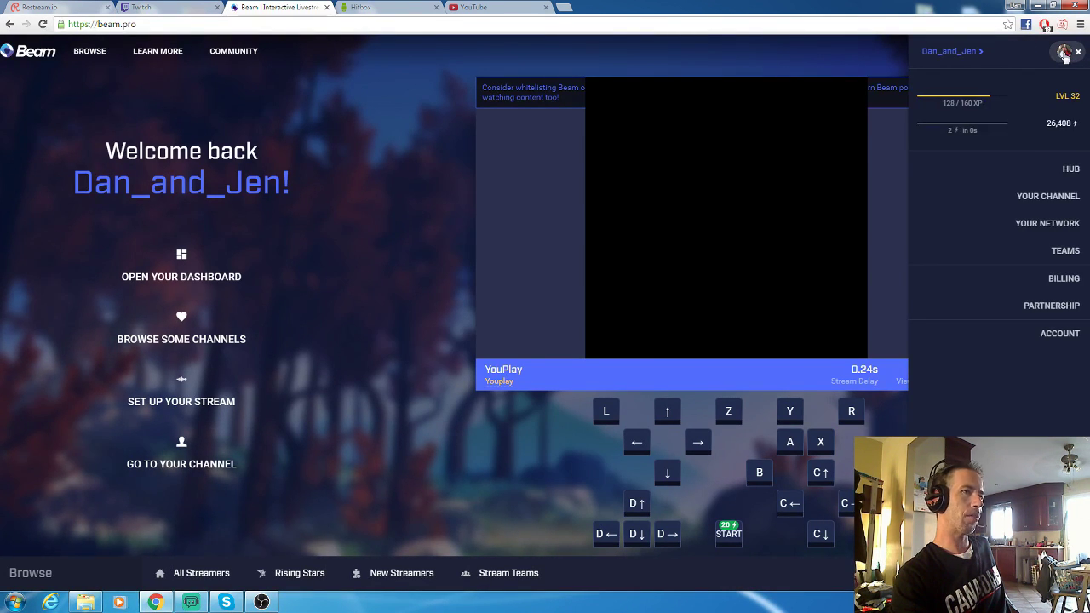
left_click(1040, 202)
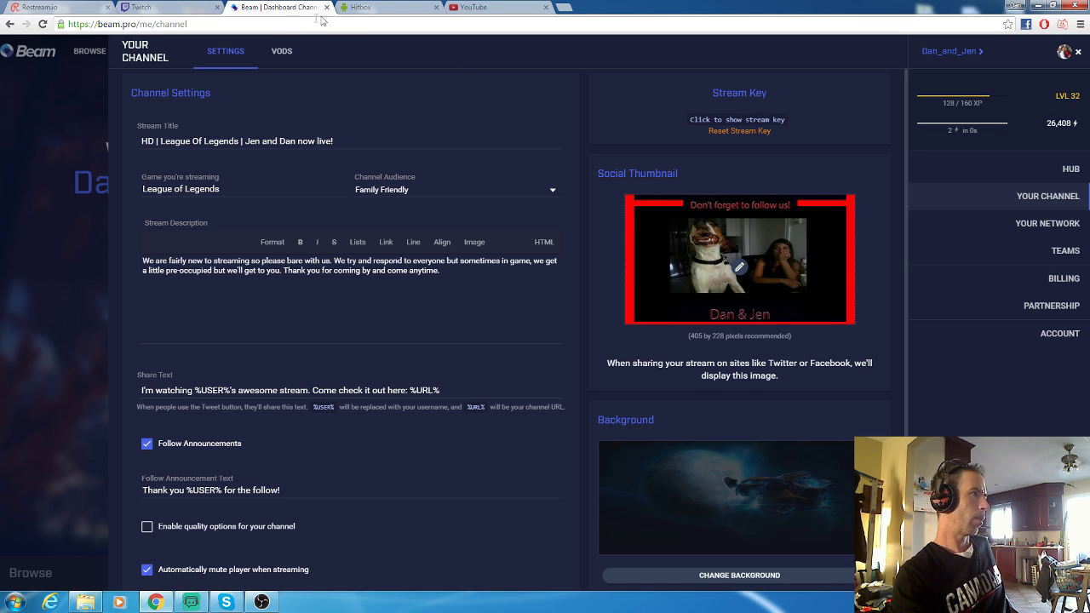
left_click(374, 8)
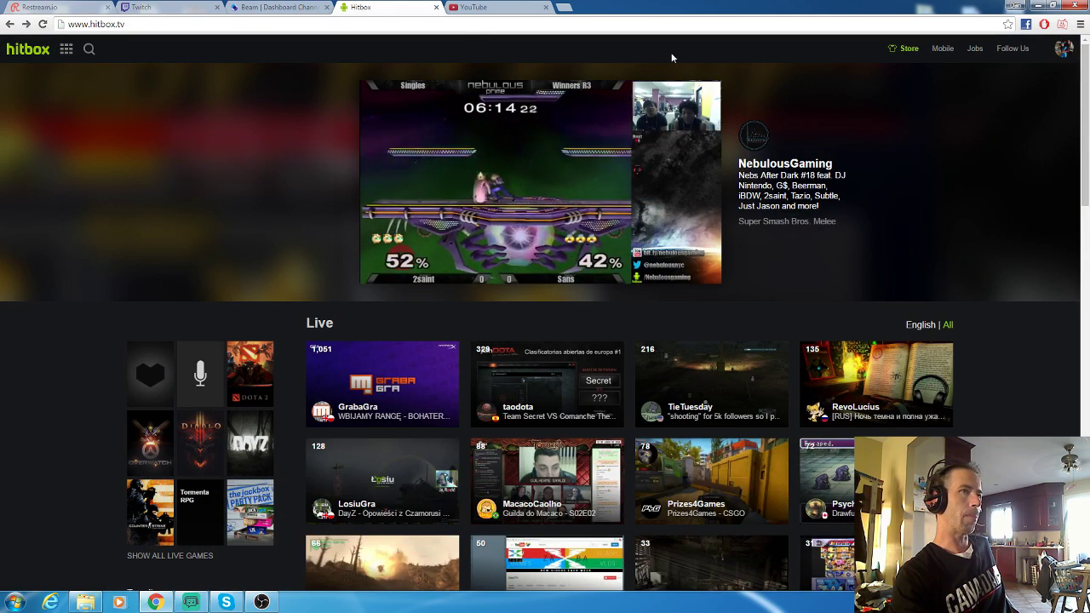
Review Hitbox's Live Stream Settings: League of Legends game and rtmp://live.hitbox.tv/push URL.
left_click(1067, 51)
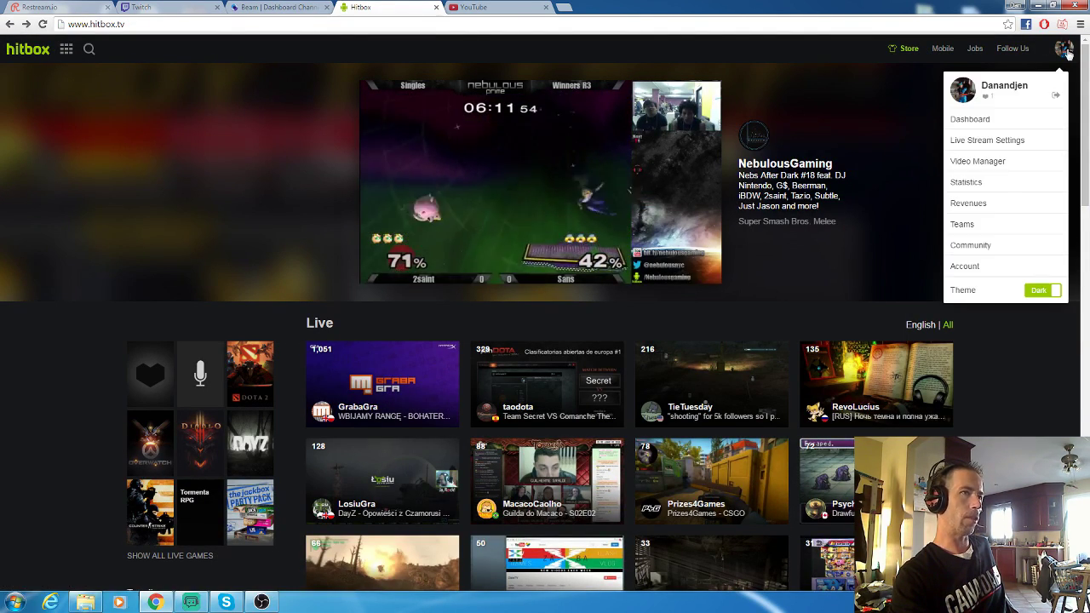
left_click(988, 141)
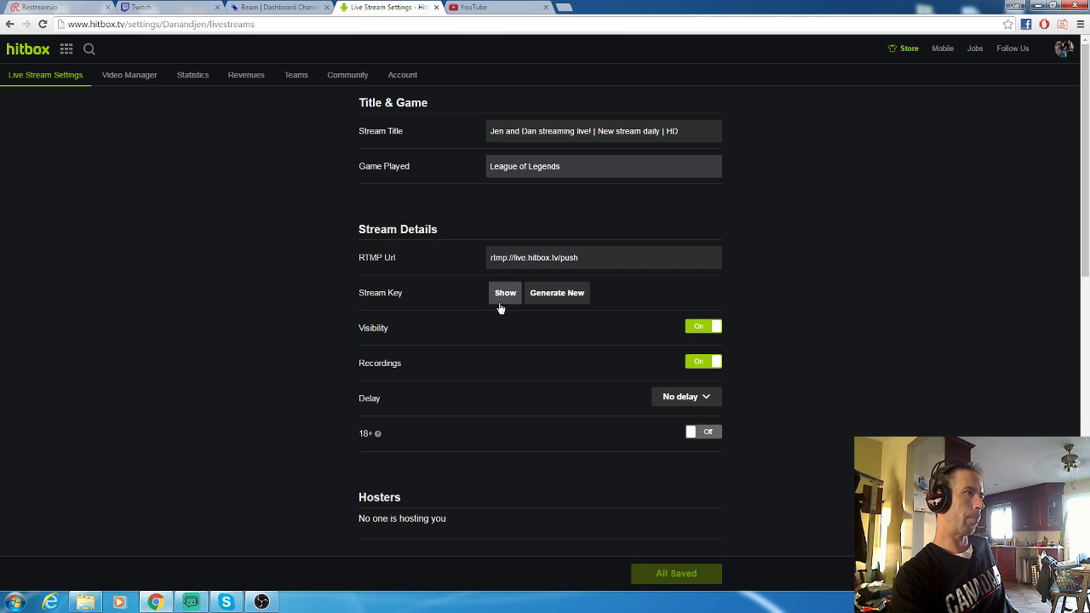
left_click(486, 11)
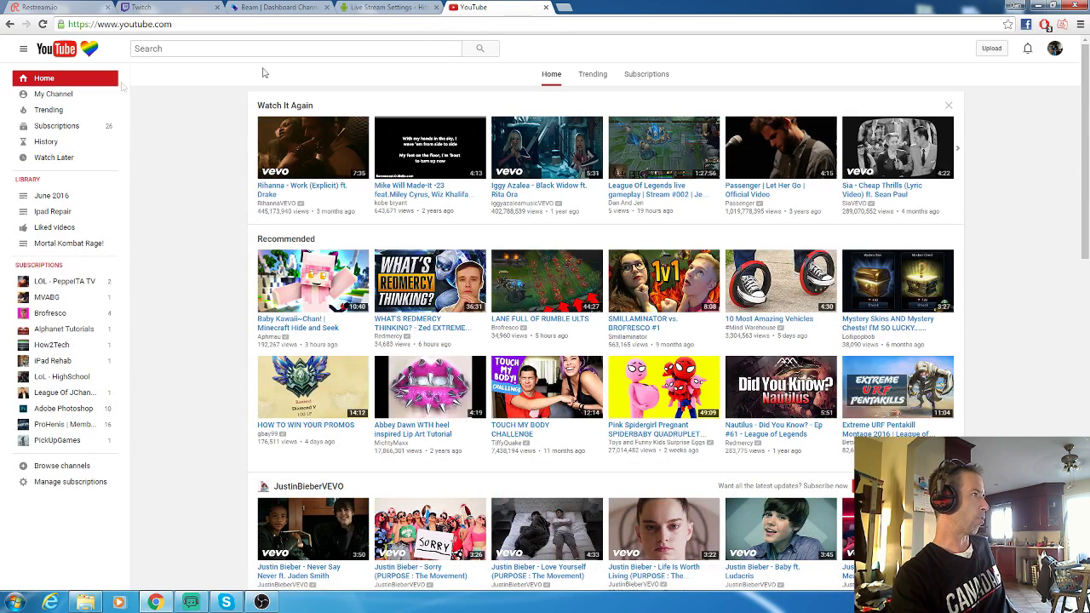
Review YouTube's Live Dashboard stream info and rtmp://a.rtmp.youtube.com/live2 encoder setup, then return to Restream.io.
left_click(49, 97)
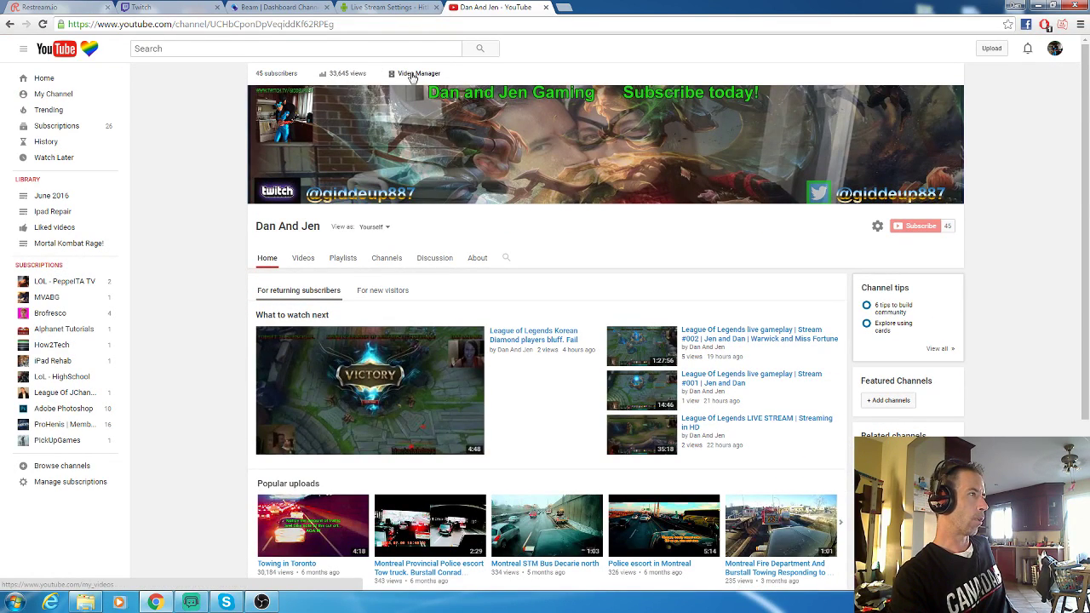
left_click(412, 75)
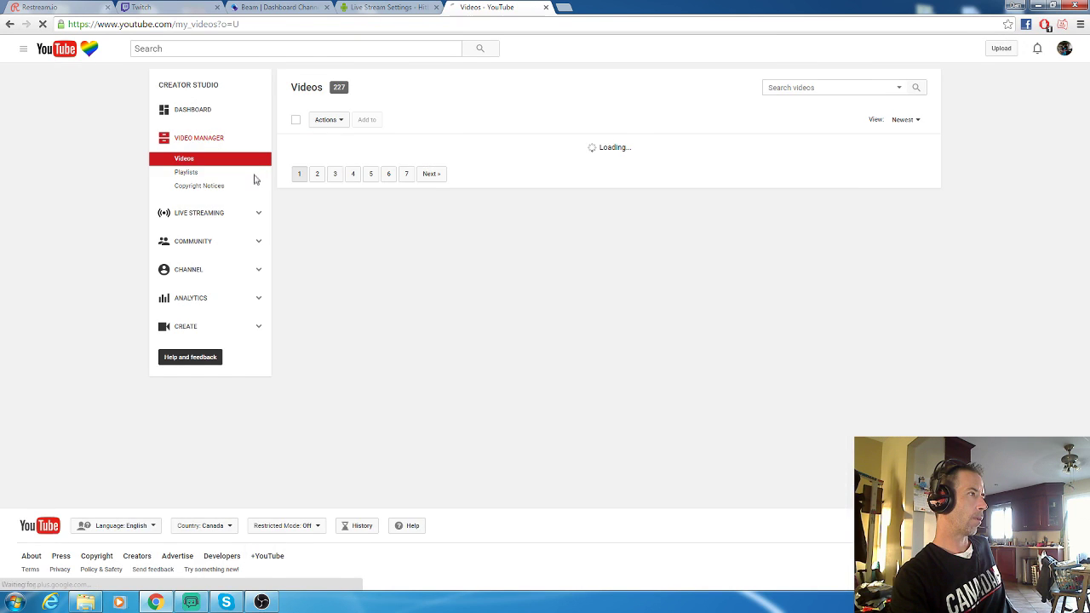
left_click(195, 216)
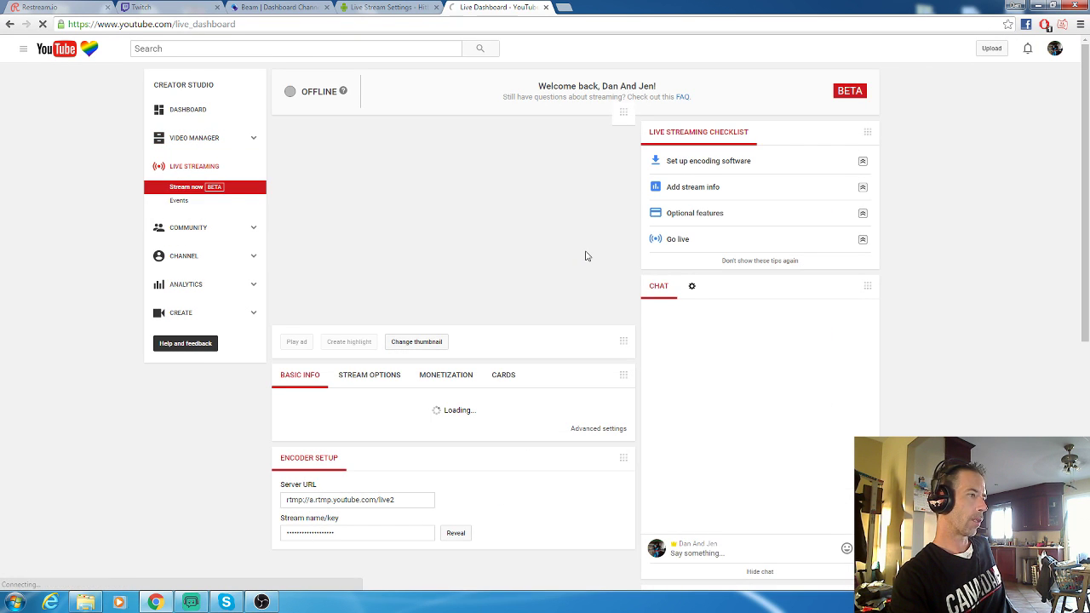
scroll(523, 283, "down", 3)
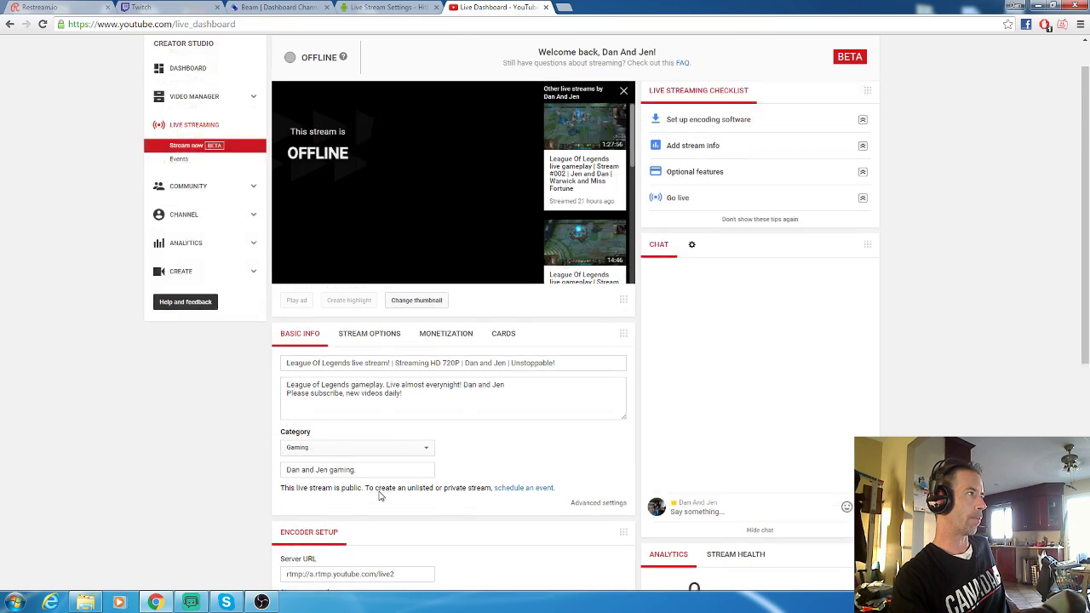
left_click(53, 9)
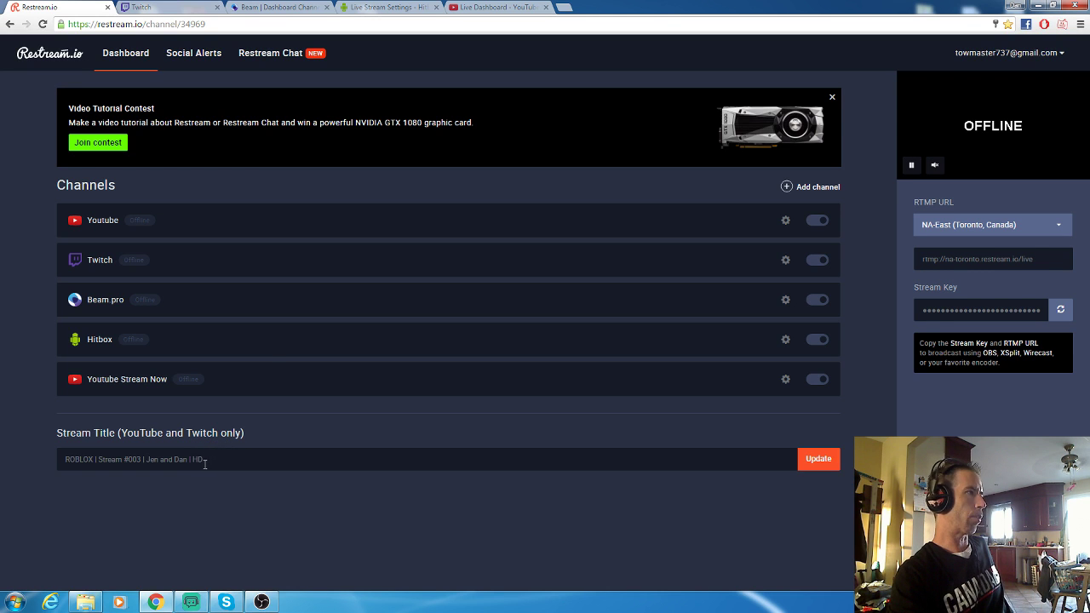
Confirm Twitch's broadcast title ROBLOX LIVE STREAM with game ROBLOX, then return to Restream.io.
left_click(169, 8)
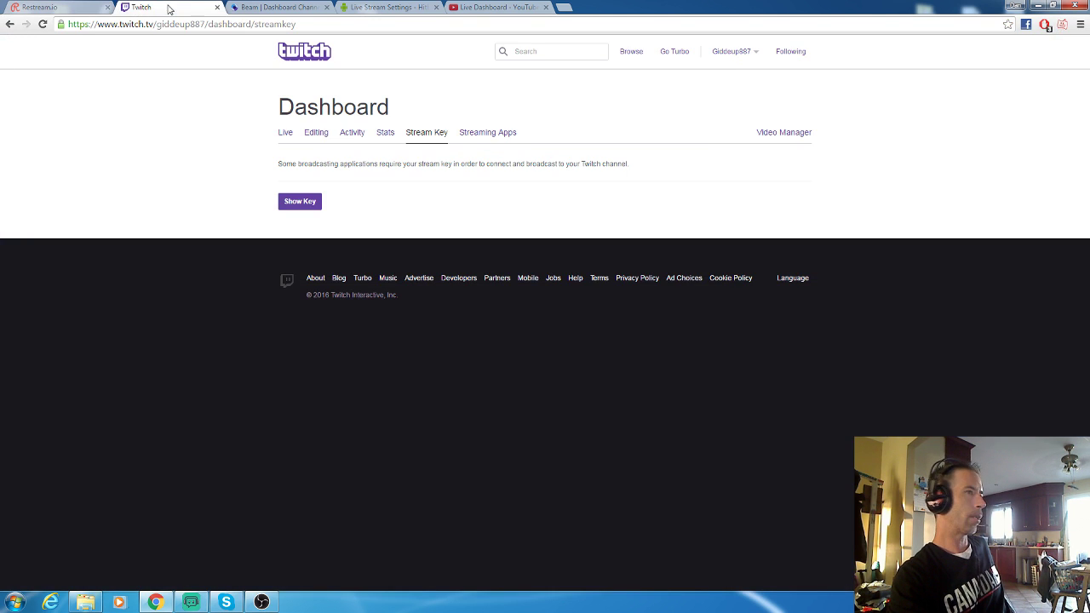
left_click(746, 56)
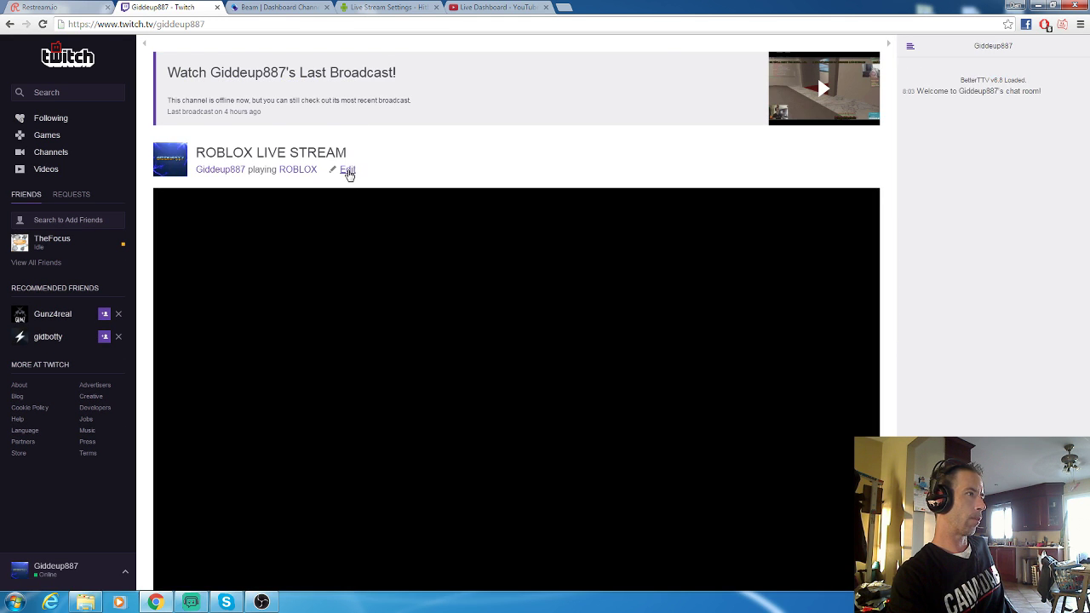
left_click(345, 169)
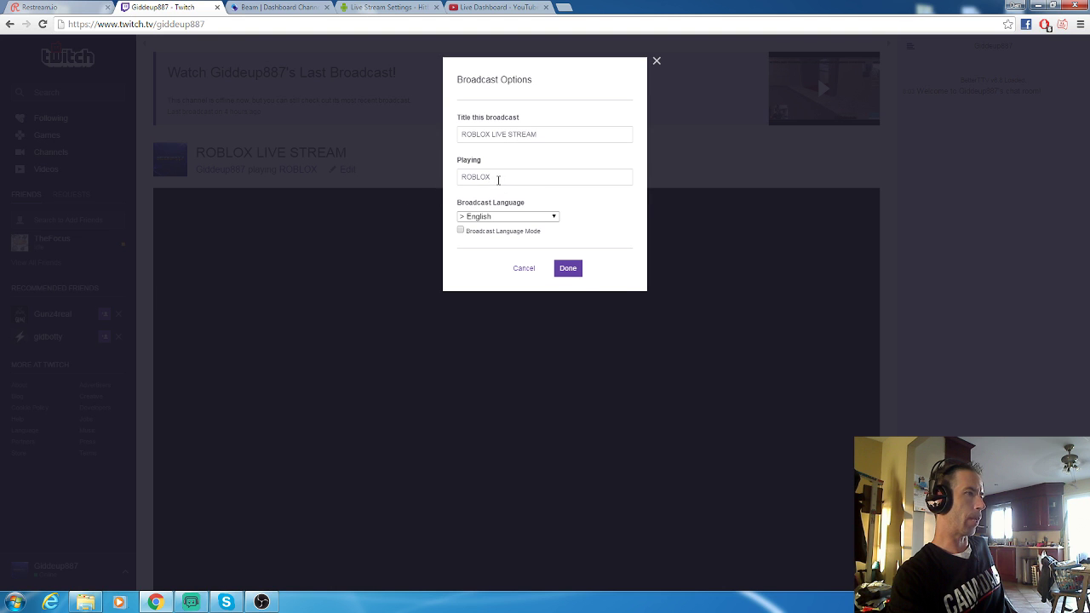
left_click(657, 62)
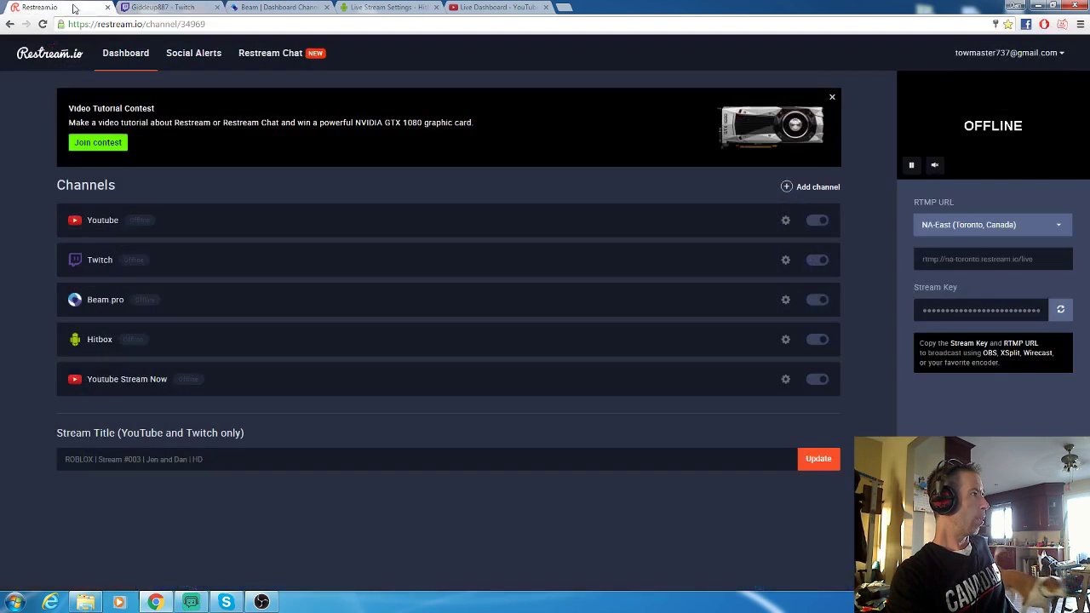
Bring OBS forward to check Start Streaming, then return to the Restream browser page.
left_click(262, 602)
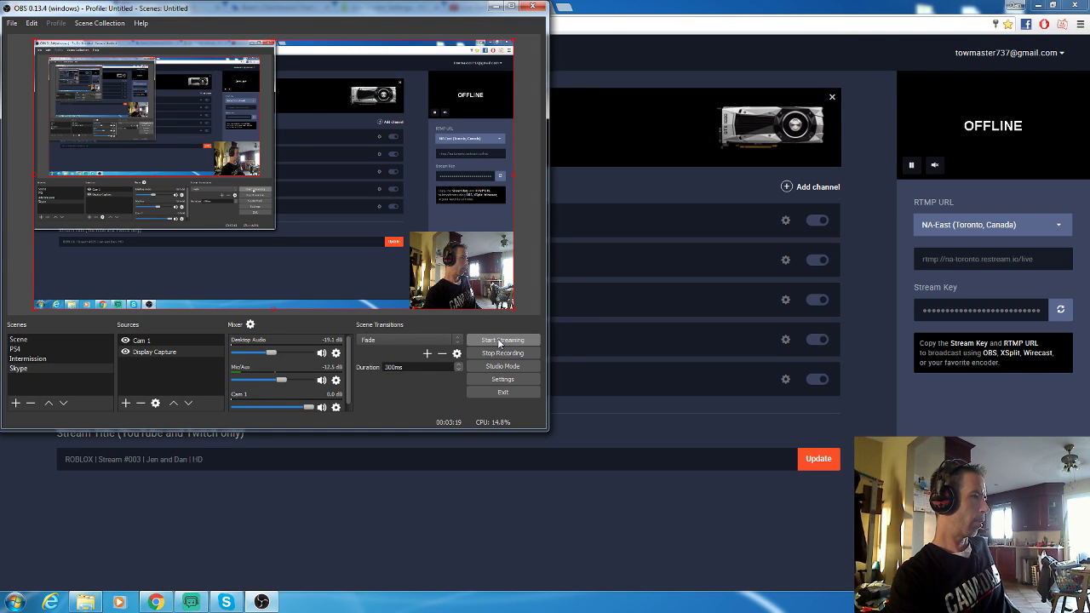
left_click(603, 536)
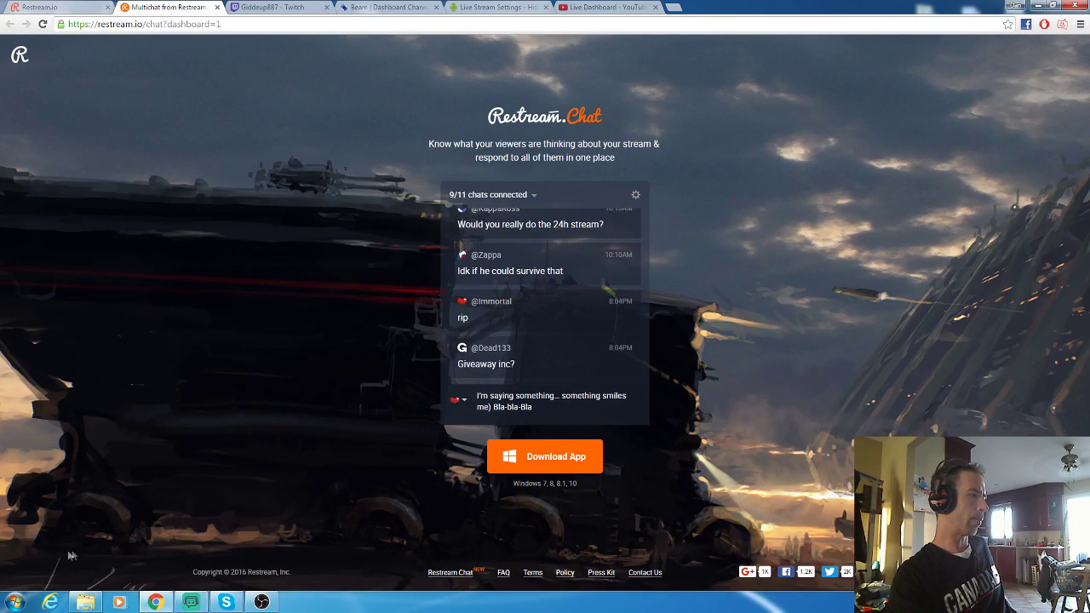
Launch Restream chat from Start > All Programs > Restream.io and check its 4/4 connected channels.
left_click(15, 602)
left_click(43, 551)
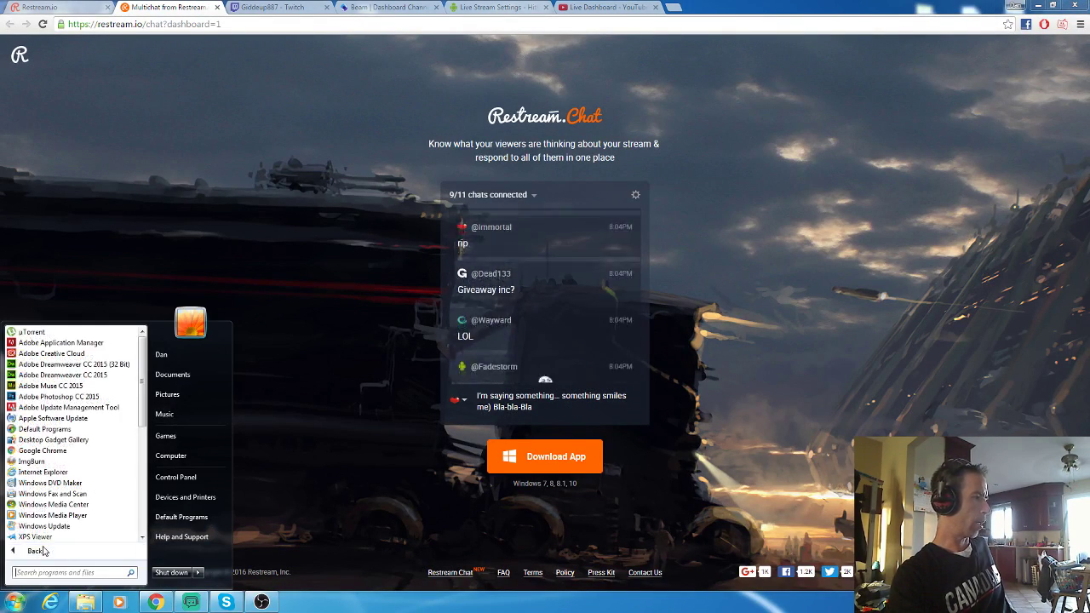
scroll(72, 474, "down", 5)
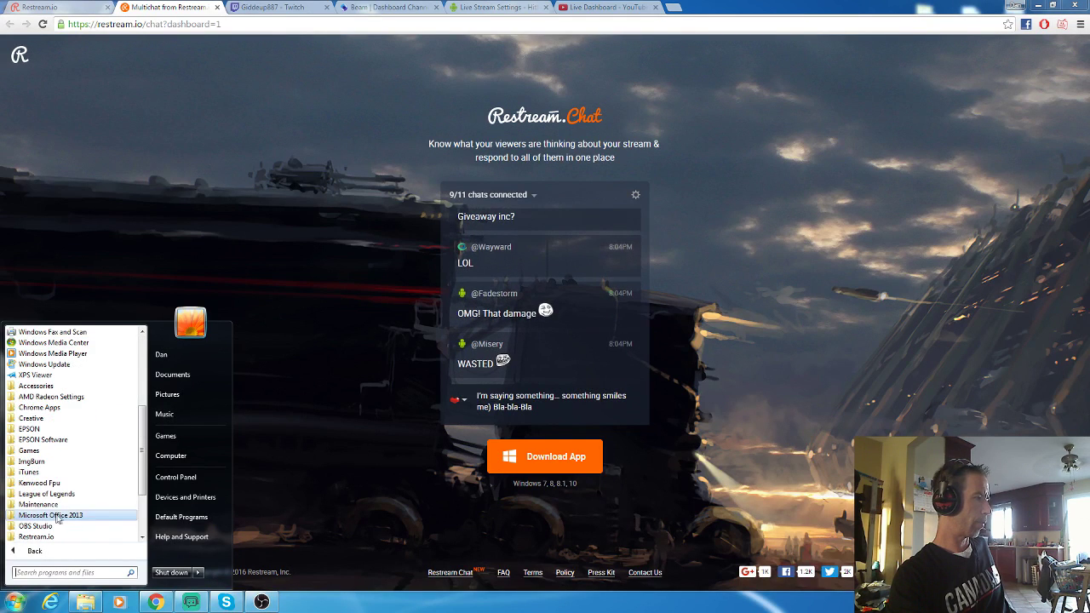
scroll(60, 474, "down", 2)
left_click(38, 473)
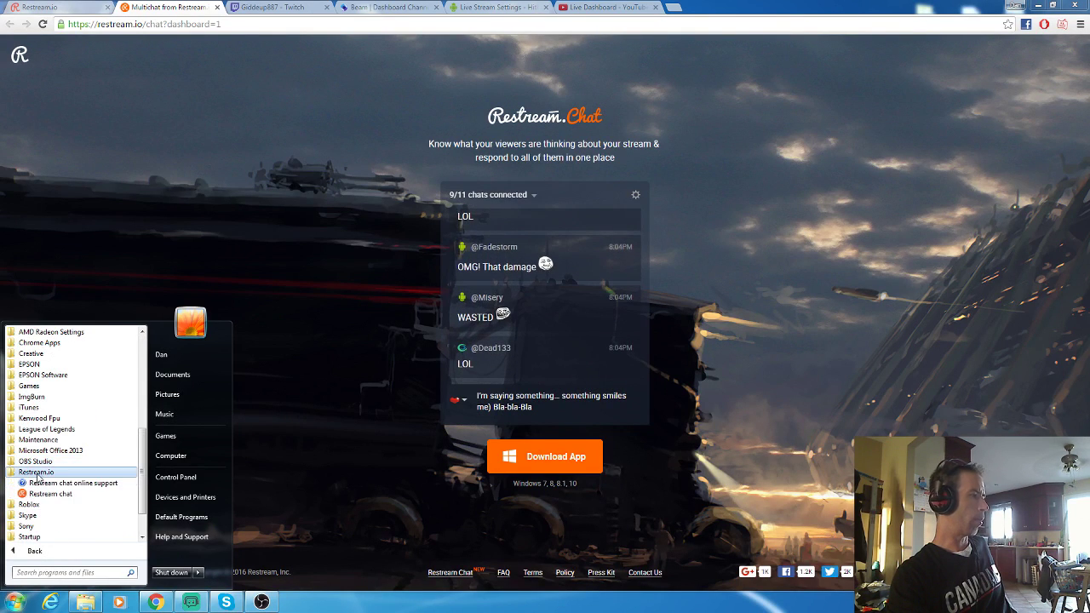
left_click(40, 491)
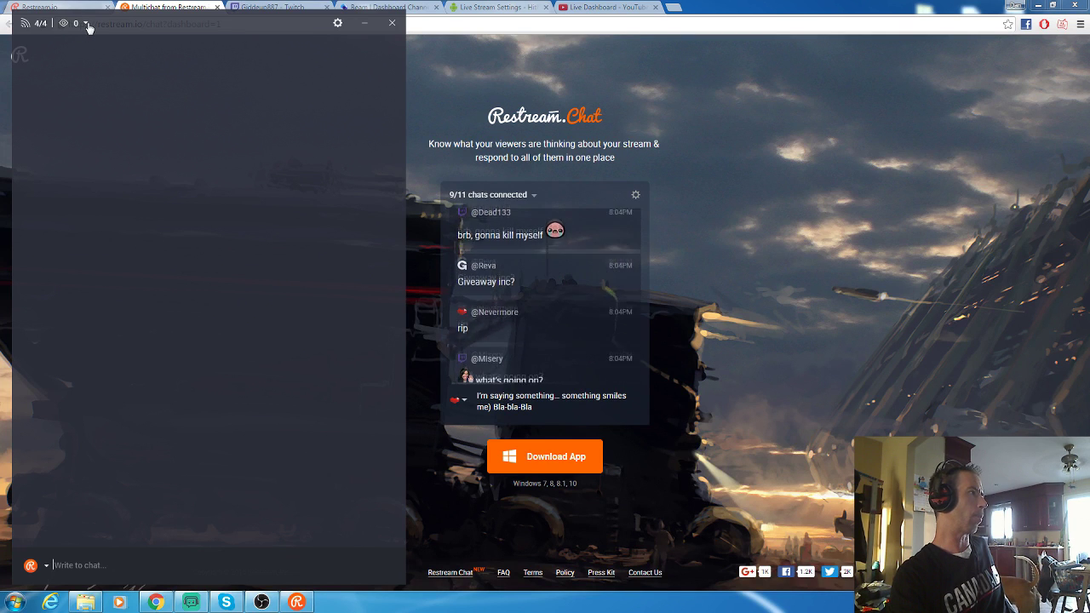
left_click(86, 24)
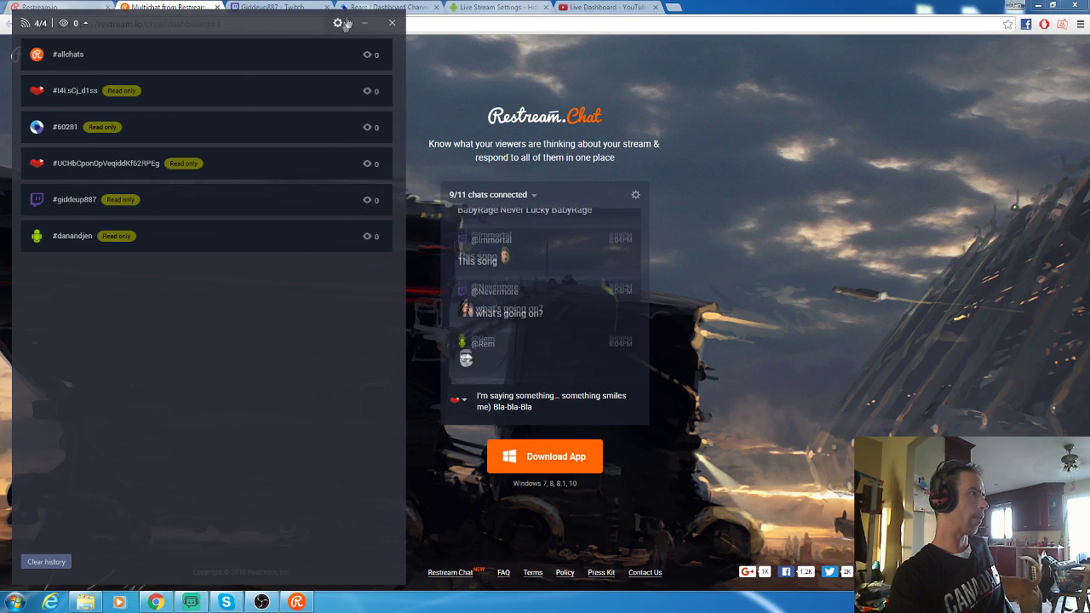
left_click(86, 24)
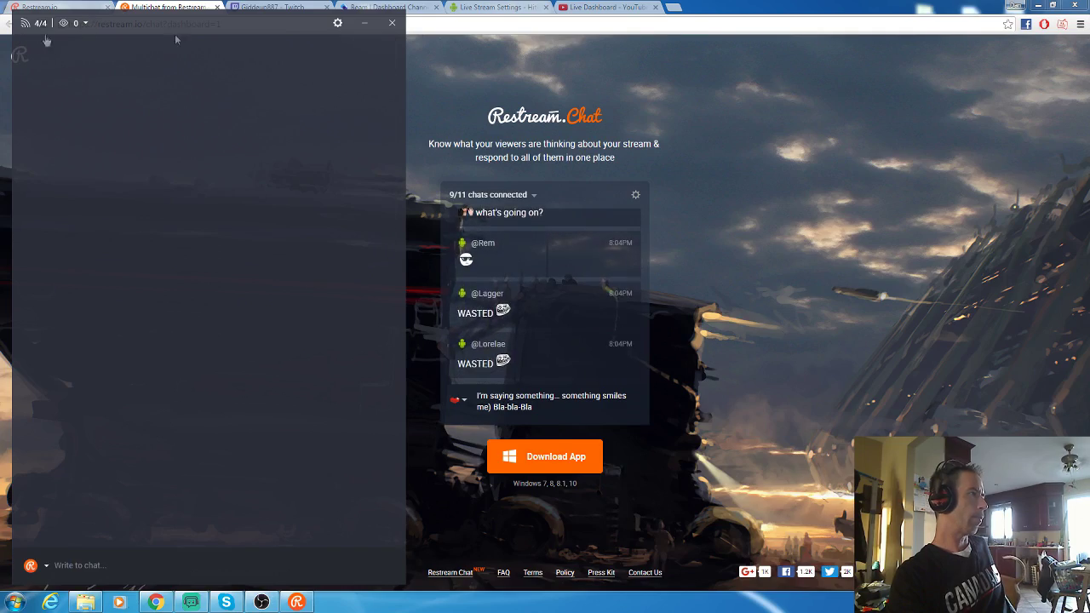